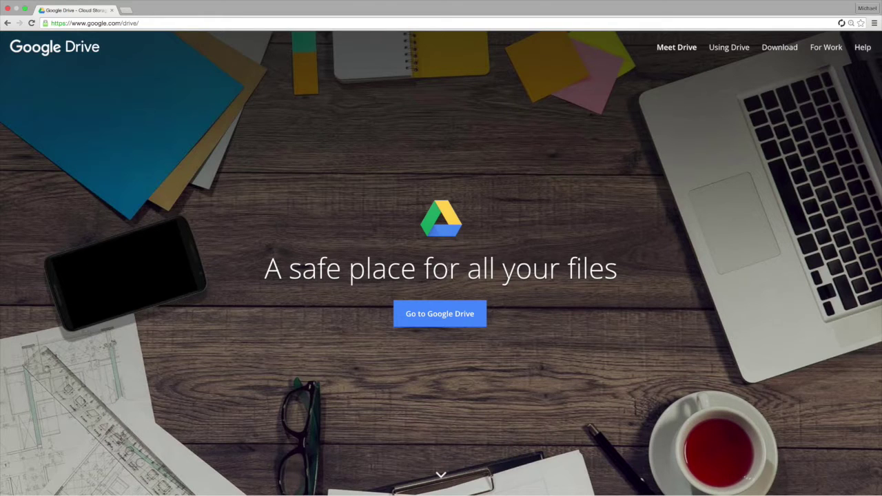
Step: Read through the Google Drive introduction page's sections on storing files, accessing them anywhere and sharing, and open the Drive file list
{"action": "scroll", "coordinate": [412, 219], "scroll_direction": "down", "scroll_amount": 1}
{"action": "scroll", "coordinate": [411, 220], "scroll_direction": "down", "scroll_amount": 5}
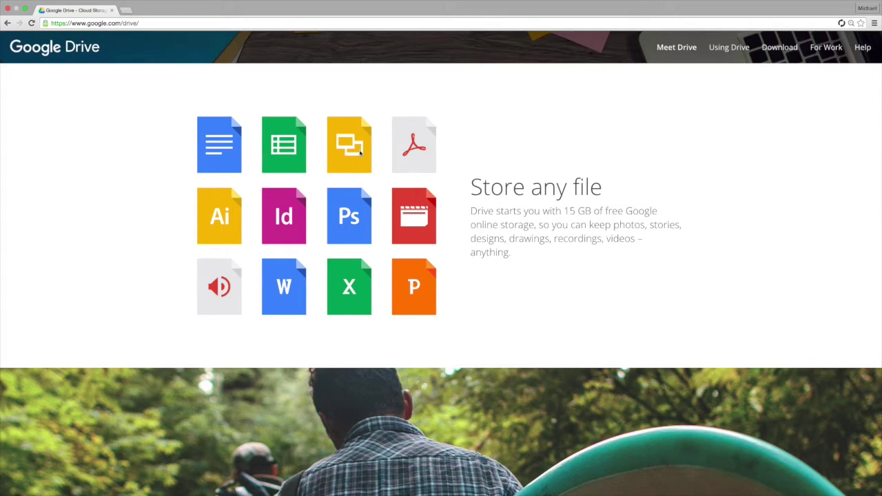
{"action": "scroll", "coordinate": [244, 163], "scroll_direction": "down", "scroll_amount": 5}
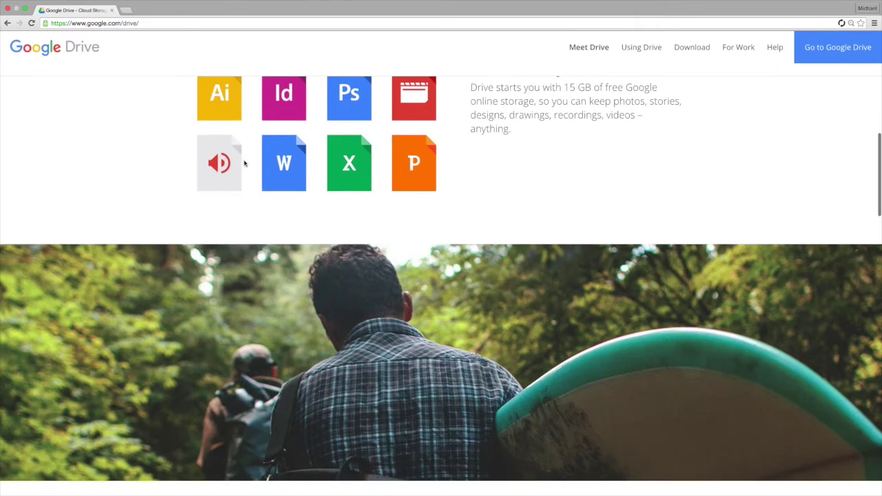
{"action": "scroll", "coordinate": [318, 181], "scroll_direction": "down", "scroll_amount": 4}
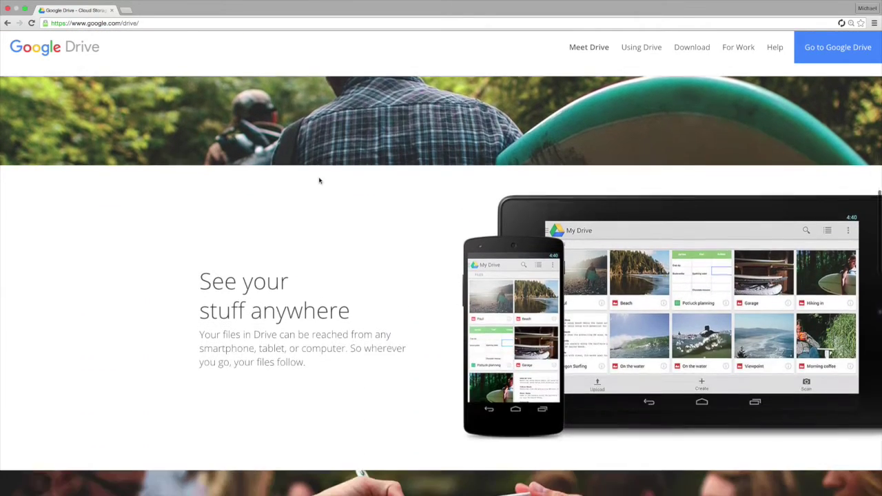
{"action": "scroll", "coordinate": [319, 181], "scroll_direction": "down", "scroll_amount": 1}
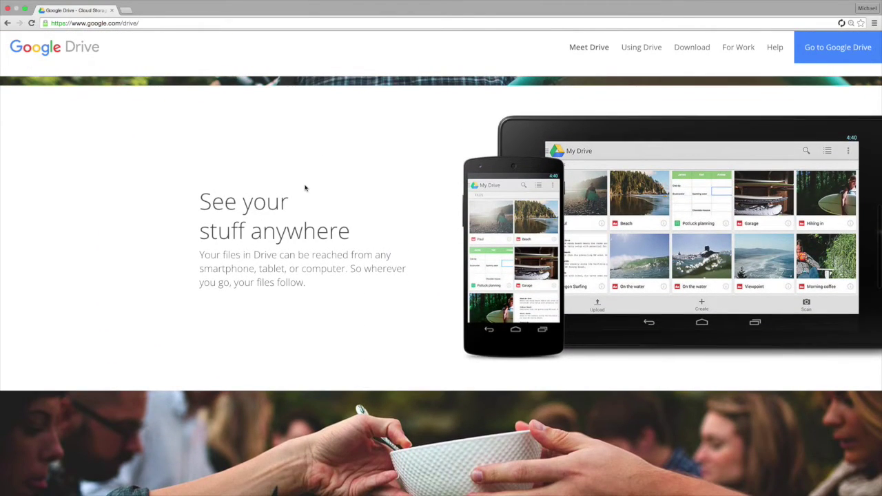
{"action": "scroll", "coordinate": [223, 144], "scroll_direction": "down", "scroll_amount": 1}
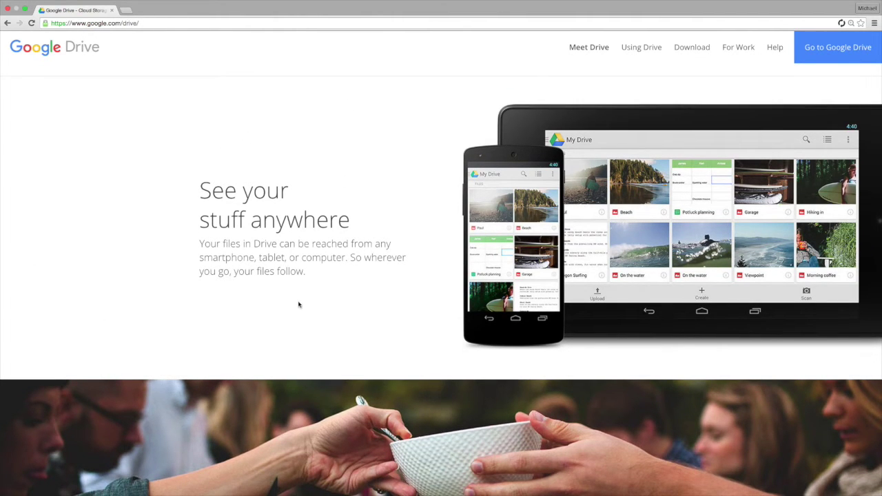
{"action": "scroll", "coordinate": [303, 303], "scroll_direction": "down", "scroll_amount": 3}
{"action": "scroll", "coordinate": [306, 300], "scroll_direction": "down", "scroll_amount": 10}
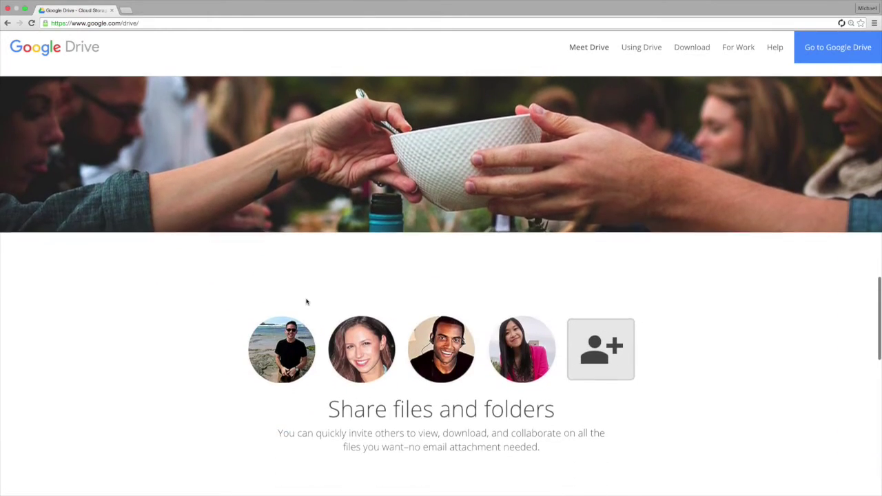
{"action": "scroll", "coordinate": [210, 288], "scroll_direction": "down", "scroll_amount": 15}
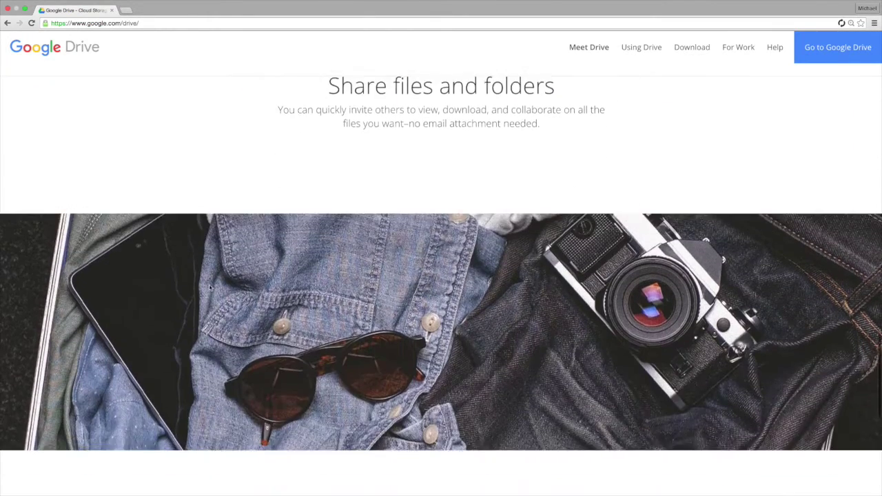
{"action": "scroll", "coordinate": [210, 288], "scroll_direction": "down", "scroll_amount": 4}
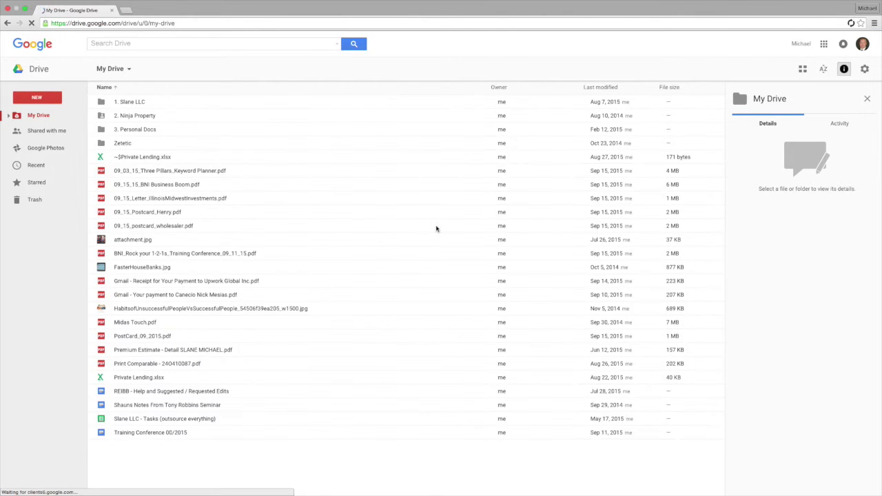
Step: Look over the item types that can be created or uploaded in Drive without creating anything
{"action": "left_click", "coordinate": [41, 98]}
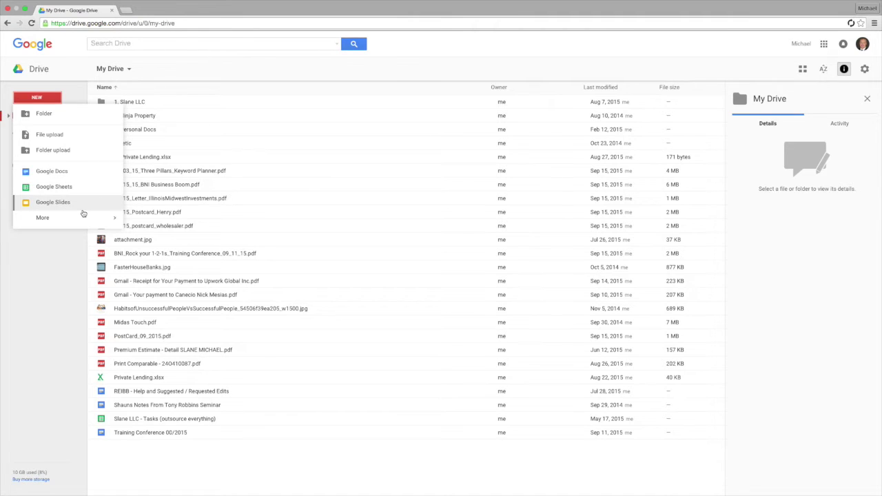
{"action": "mouse_move", "coordinate": [115, 219]}
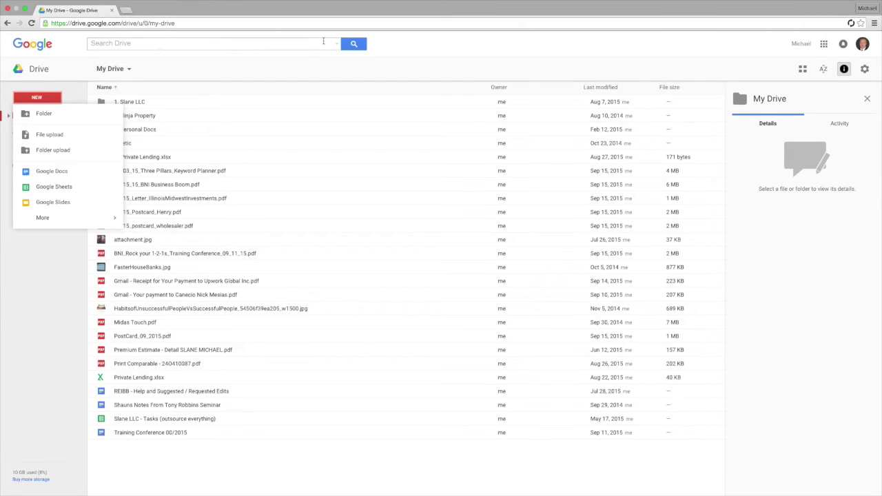
{"action": "left_click", "coordinate": [226, 71]}
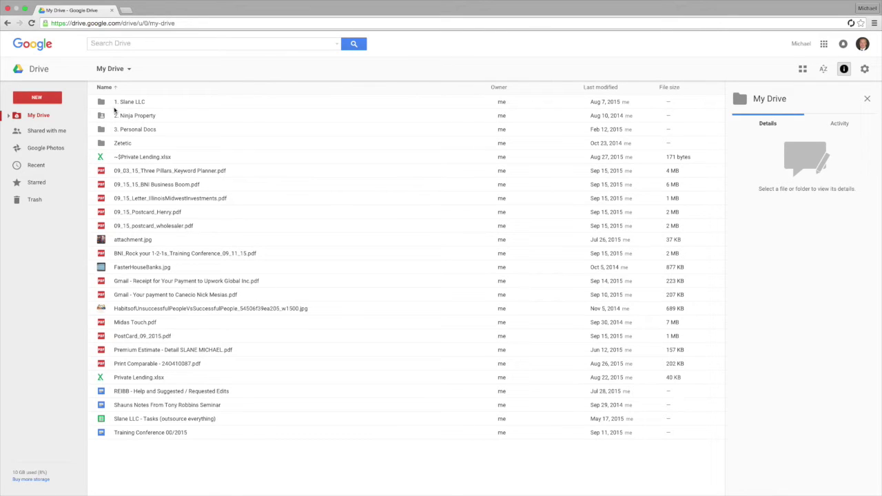
Step: Select the 1. Slane LLC folder and expand My Drive's 1. Slane LLC, 2. Ninja Property and 3. Personal Docs folders in the tree
{"action": "left_click", "coordinate": [110, 104]}
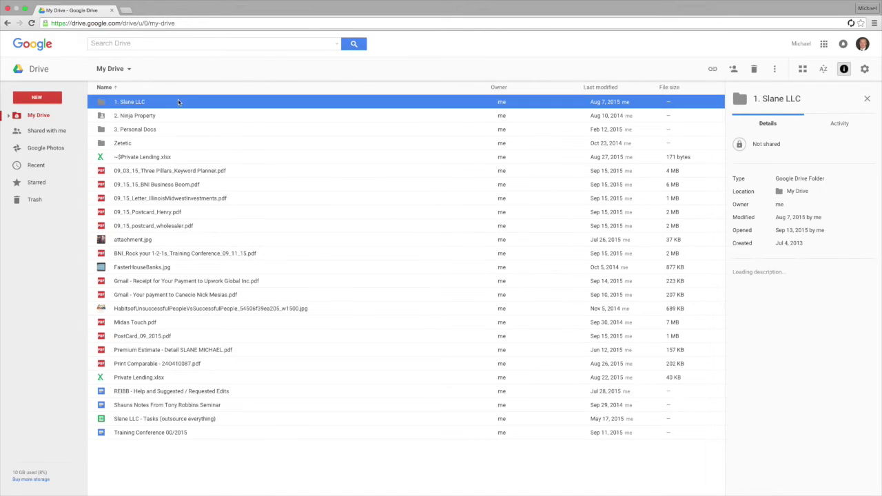
{"action": "left_click", "coordinate": [10, 116]}
{"action": "left_click", "coordinate": [15, 127]}
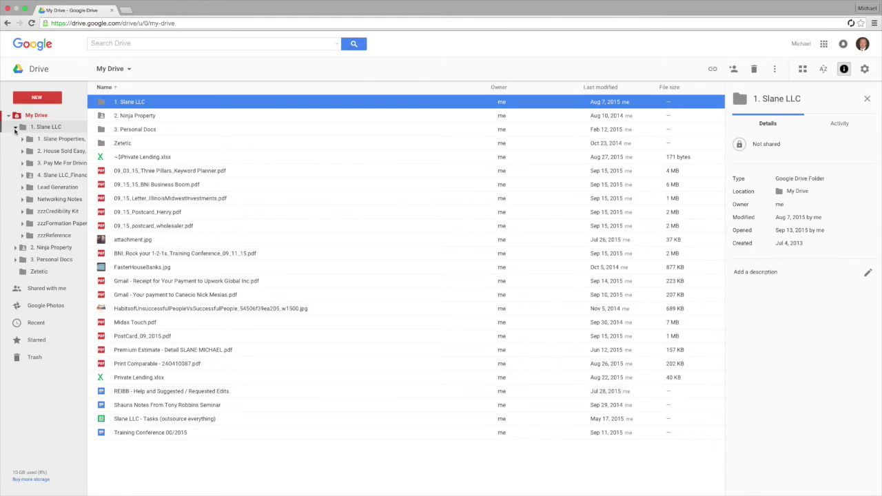
{"action": "left_click", "coordinate": [15, 249]}
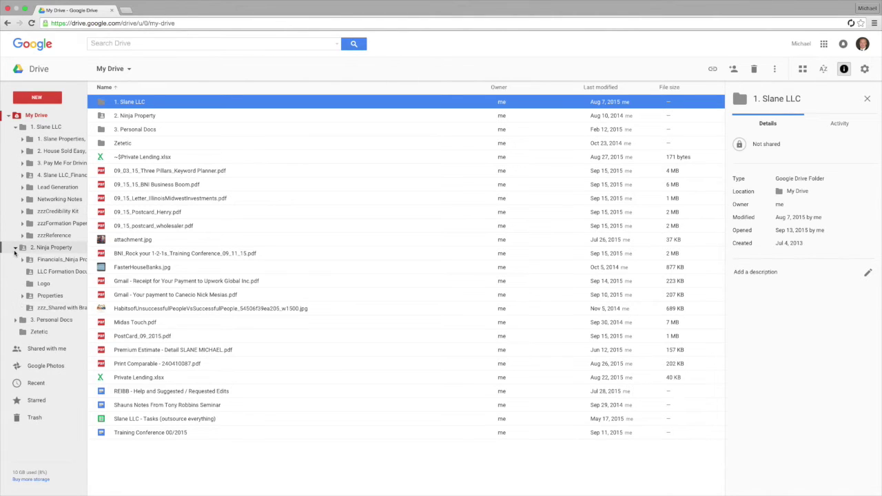
{"action": "left_click", "coordinate": [15, 320]}
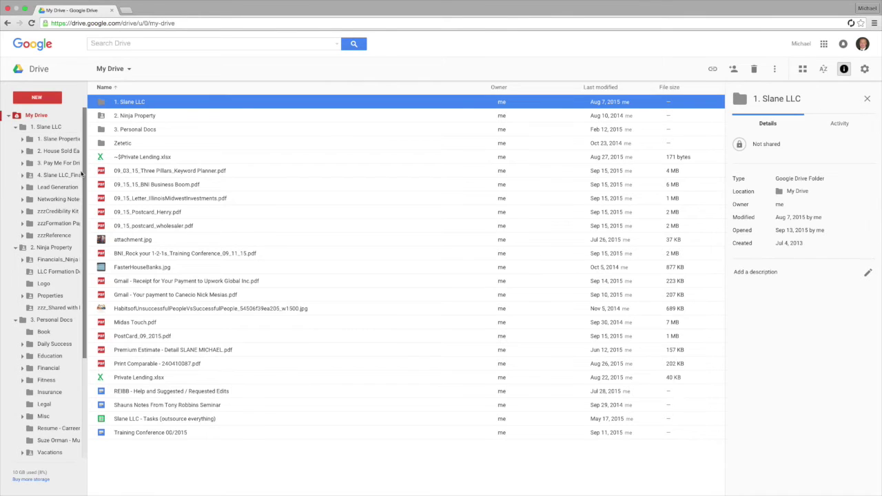
Step: Widen the folder tree to fit the full folder names and look through the subfolders of the expanded folders
{"action": "left_click", "coordinate": [85, 173]}
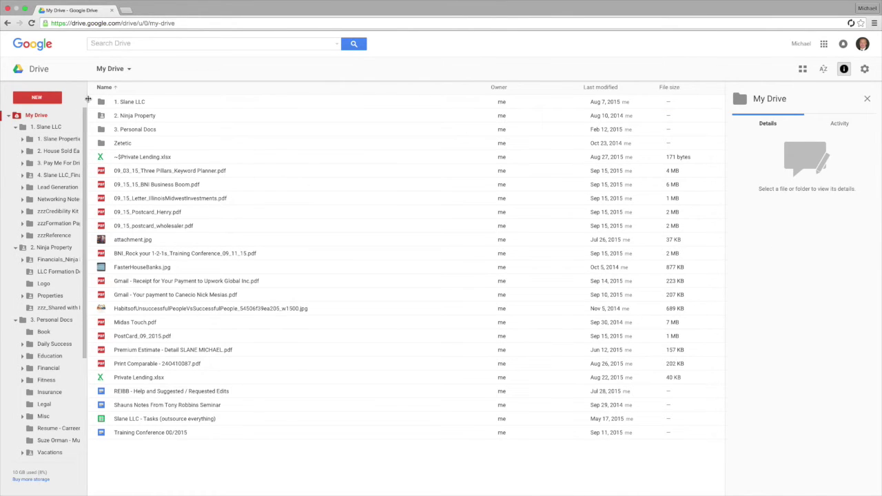
{"action": "left_click_drag", "start_coordinate": [88, 99], "coordinate": [170, 99]}
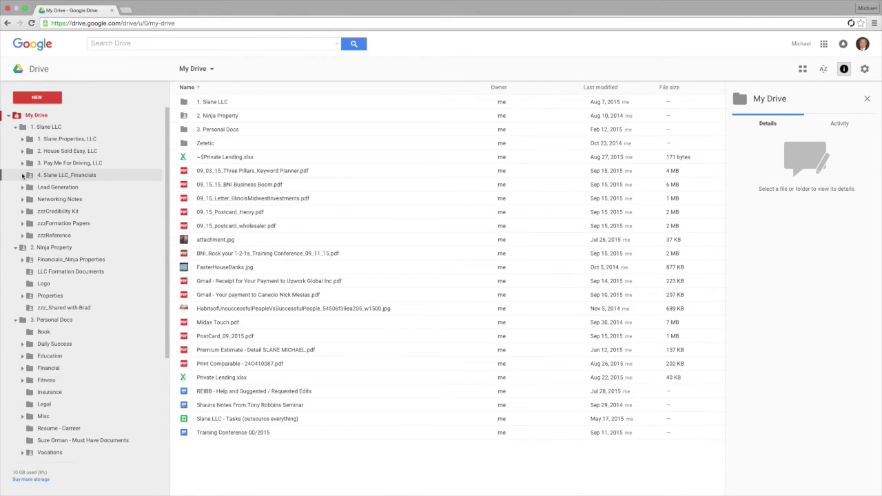
{"action": "left_click", "coordinate": [35, 178]}
{"action": "scroll", "coordinate": [86, 241], "scroll_direction": "down", "scroll_amount": 2}
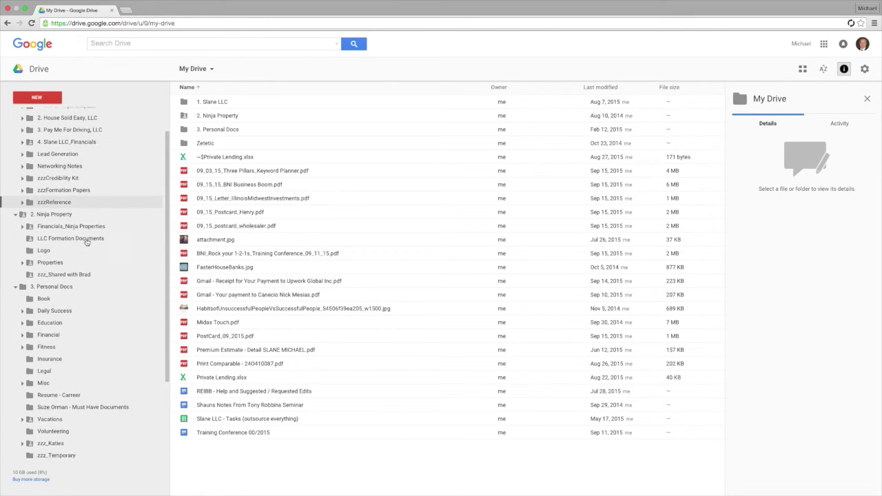
{"action": "scroll", "coordinate": [86, 241], "scroll_direction": "down", "scroll_amount": 1}
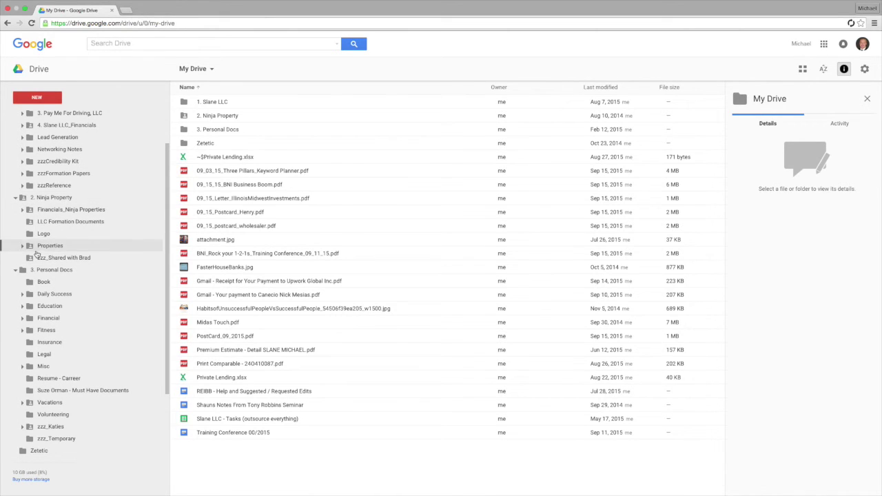
{"action": "scroll", "coordinate": [64, 227], "scroll_direction": "down", "scroll_amount": 3}
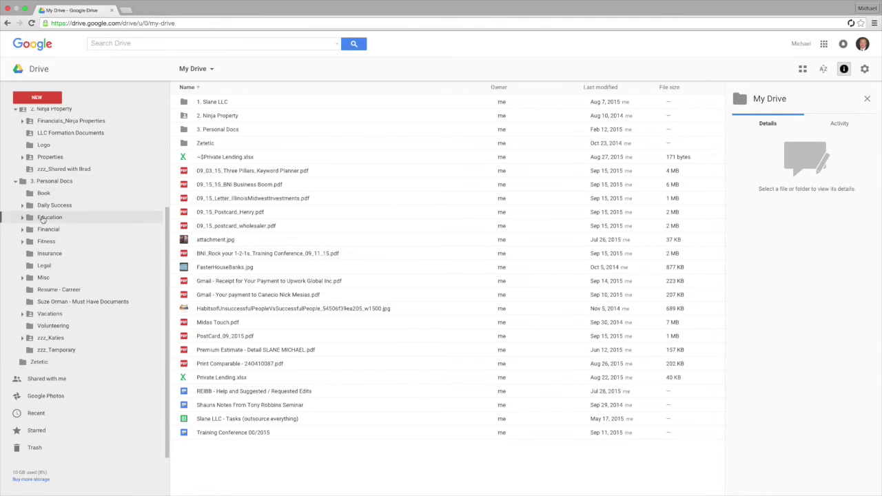
Step: View the files shared by other people and collapse the My Drive folder tree
{"action": "scroll", "coordinate": [48, 344], "scroll_direction": "up", "scroll_amount": 1}
{"action": "left_click", "coordinate": [47, 400]}
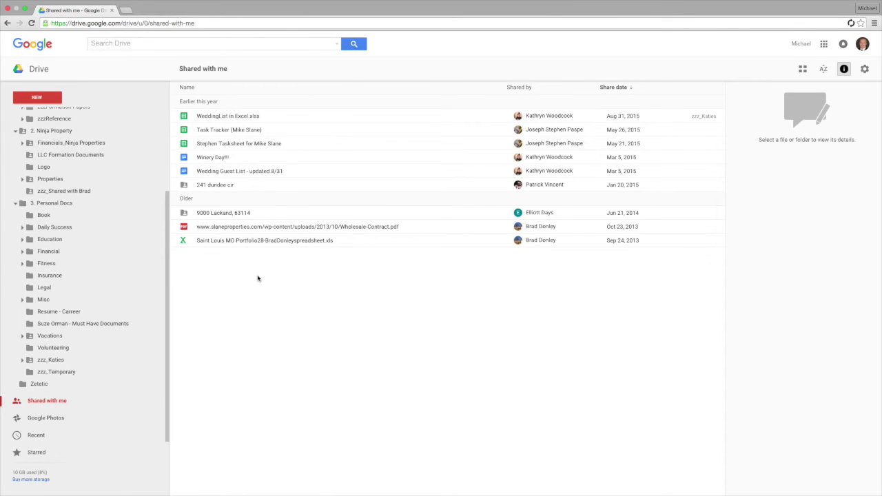
{"action": "scroll", "coordinate": [11, 118], "scroll_direction": "up", "scroll_amount": 4}
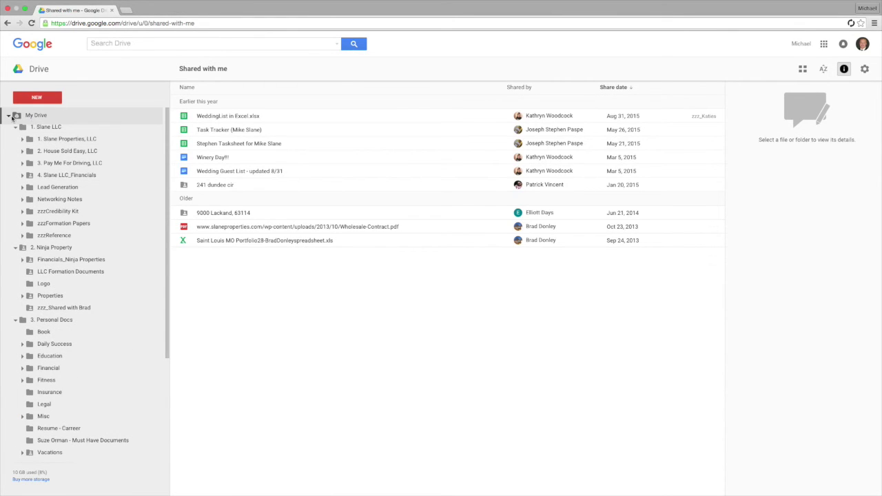
{"action": "left_click", "coordinate": [9, 117]}
Step: Browse the recently opened files and view the starred files
{"action": "left_click", "coordinate": [45, 147]}
{"action": "left_click", "coordinate": [24, 166]}
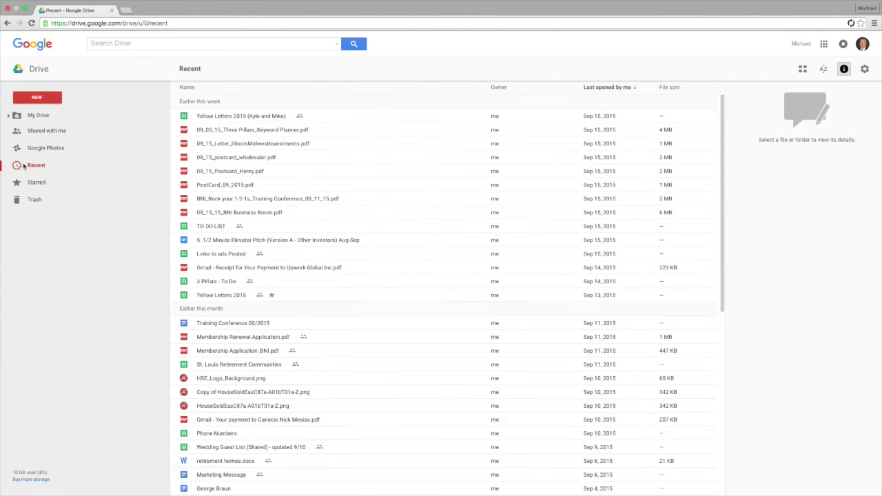
{"action": "scroll", "coordinate": [256, 132], "scroll_direction": "down", "scroll_amount": 3}
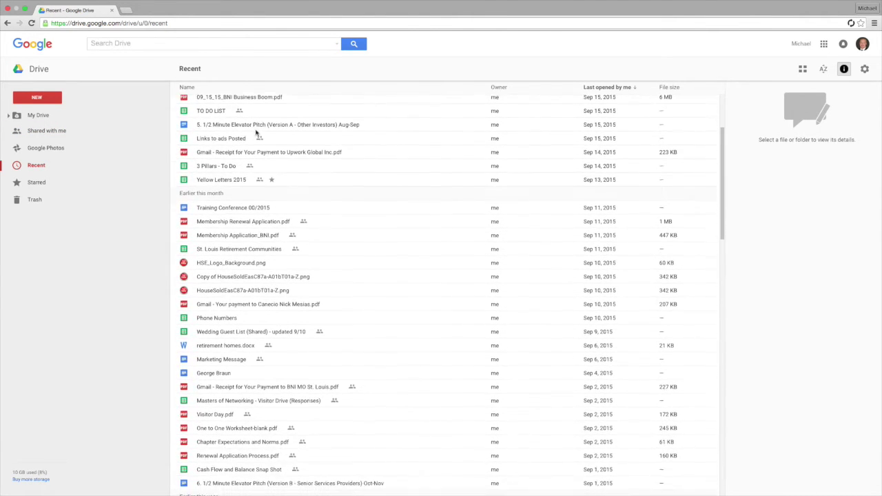
{"action": "scroll", "coordinate": [257, 132], "scroll_direction": "up", "scroll_amount": 3}
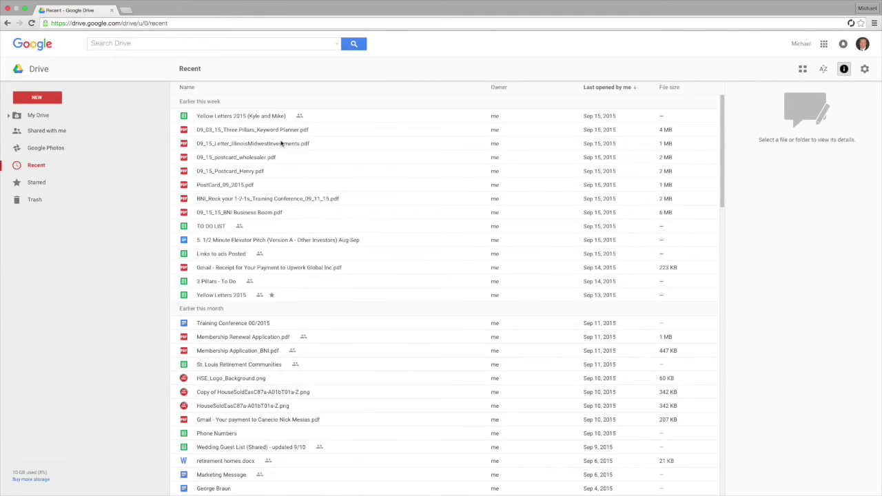
{"action": "left_click", "coordinate": [28, 183]}
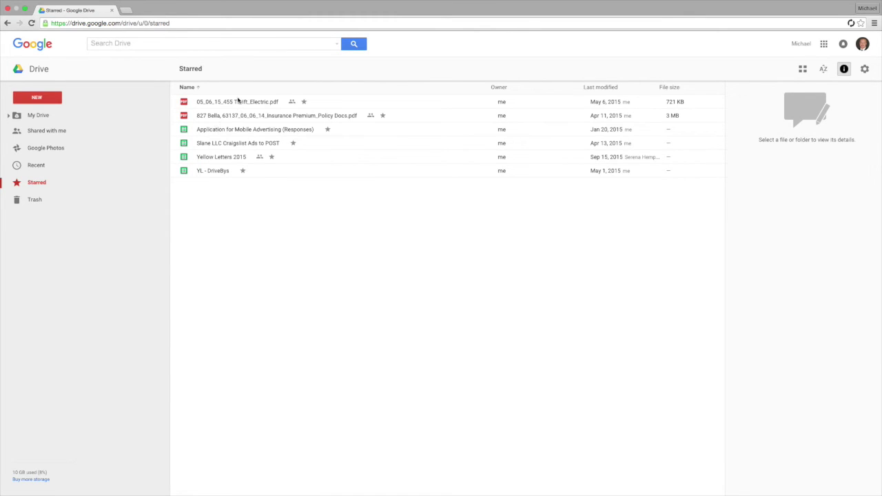
Step: Look through the deleted files and folders in the Trash down to the end of the list
{"action": "left_click", "coordinate": [42, 201]}
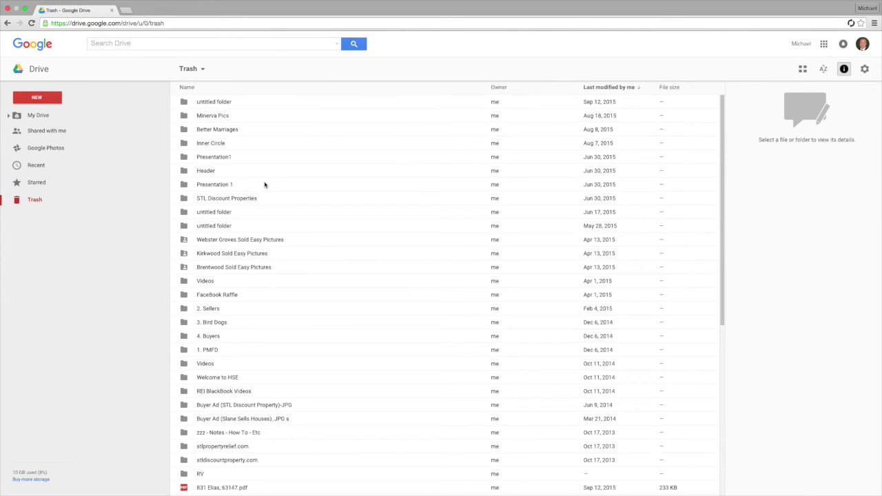
{"action": "scroll", "coordinate": [264, 184], "scroll_direction": "down", "scroll_amount": 8}
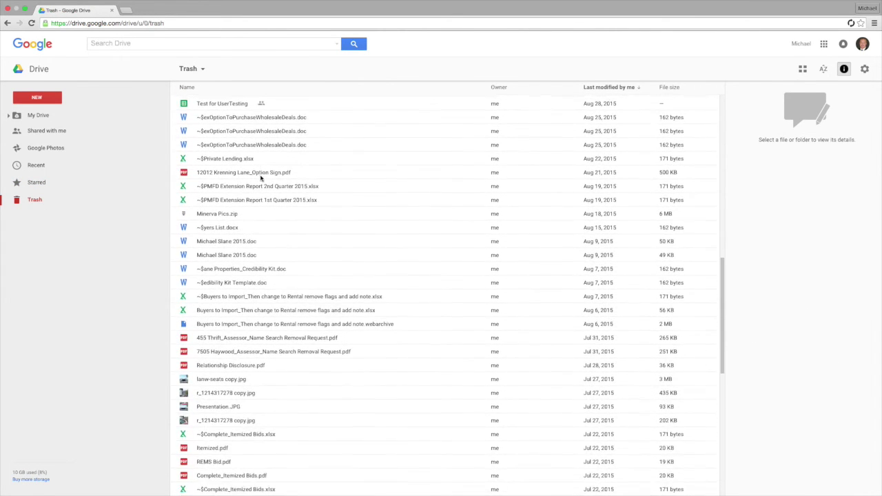
{"action": "scroll", "coordinate": [260, 178], "scroll_direction": "down", "scroll_amount": 10}
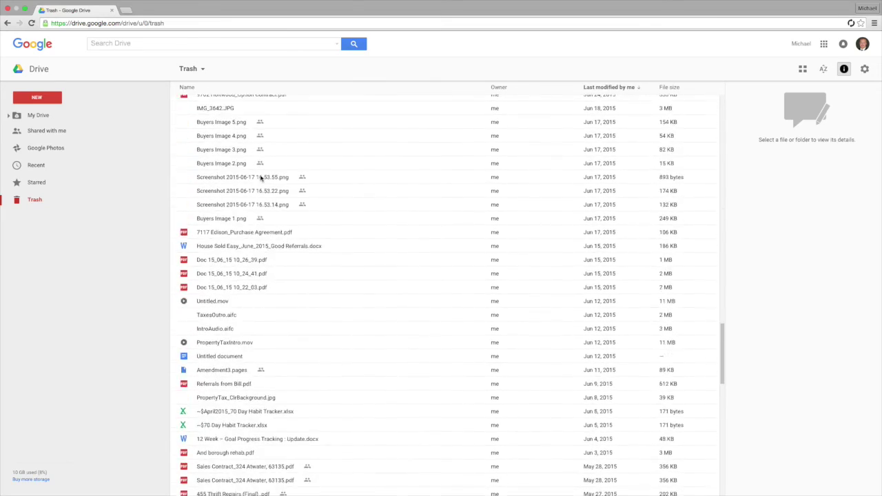
{"action": "scroll", "coordinate": [261, 178], "scroll_direction": "down", "scroll_amount": 10}
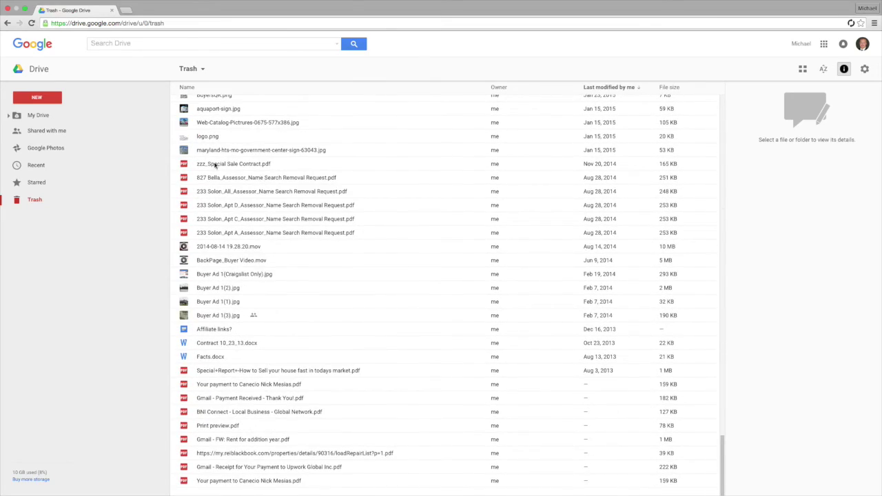
Step: Empty the Trash, permanently deleting all its files and folders
{"action": "scroll", "coordinate": [215, 166], "scroll_direction": "up", "scroll_amount": 20}
{"action": "left_click", "coordinate": [206, 71]}
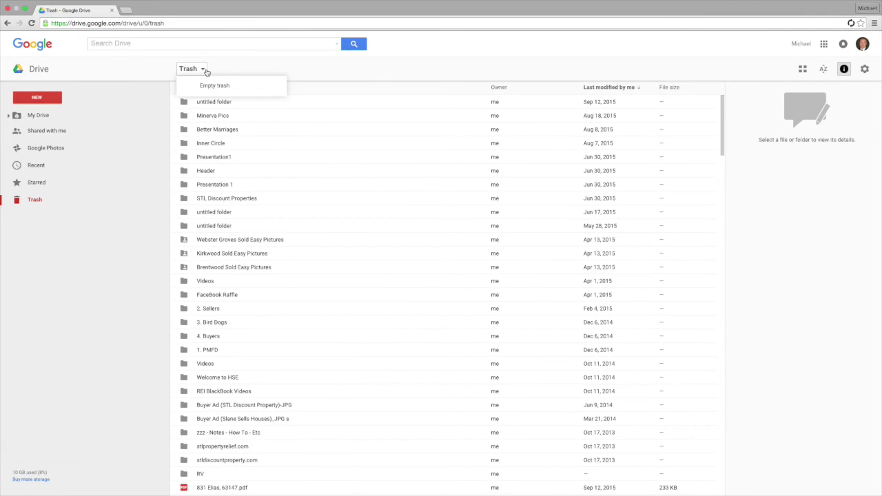
{"action": "left_click", "coordinate": [219, 87]}
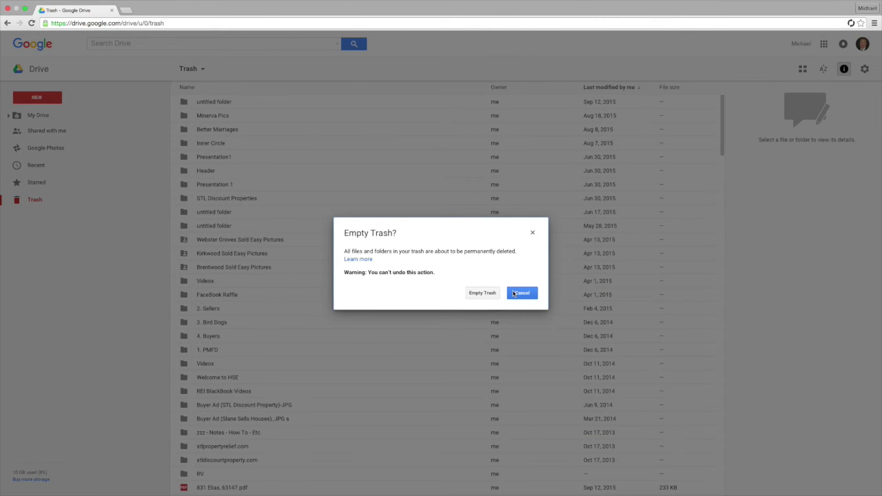
{"action": "left_click", "coordinate": [486, 293]}
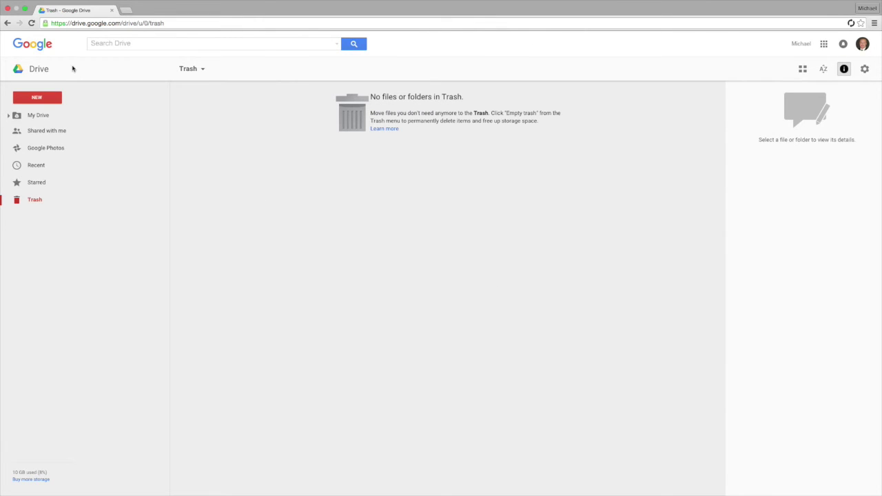
Step: Close the Google Drive page and switch to a Finder window
{"action": "left_click", "coordinate": [112, 11]}
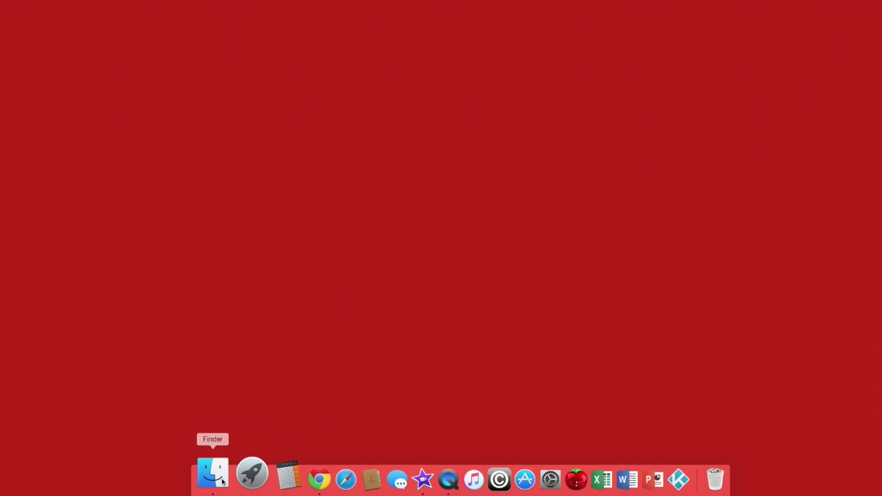
{"action": "left_click", "coordinate": [221, 481]}
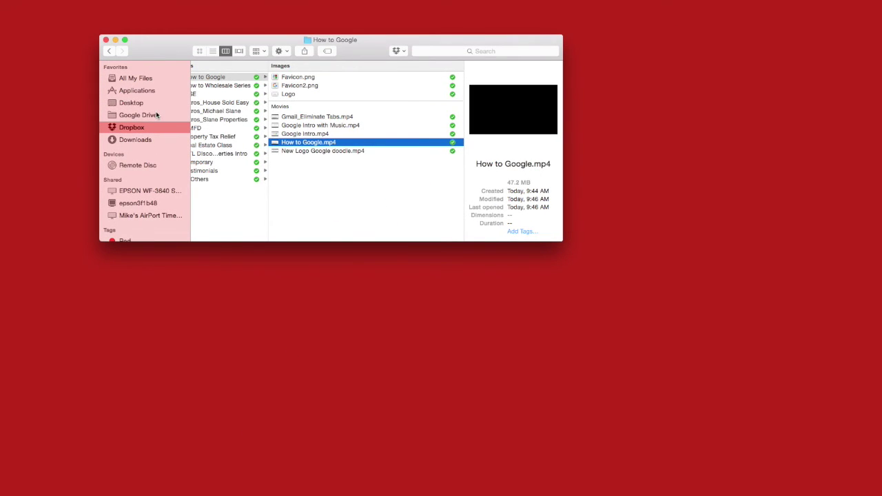
Step: Show the Google Drive folder in Finder and enlarge the window to fit its full file list and nested folder columns
{"action": "left_click", "coordinate": [157, 116]}
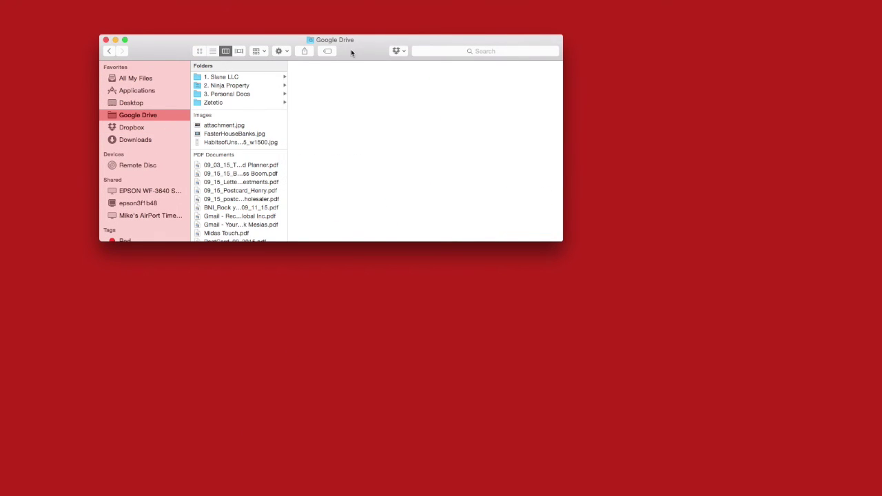
{"action": "left_click_drag", "start_coordinate": [559, 241], "coordinate": [880, 370]}
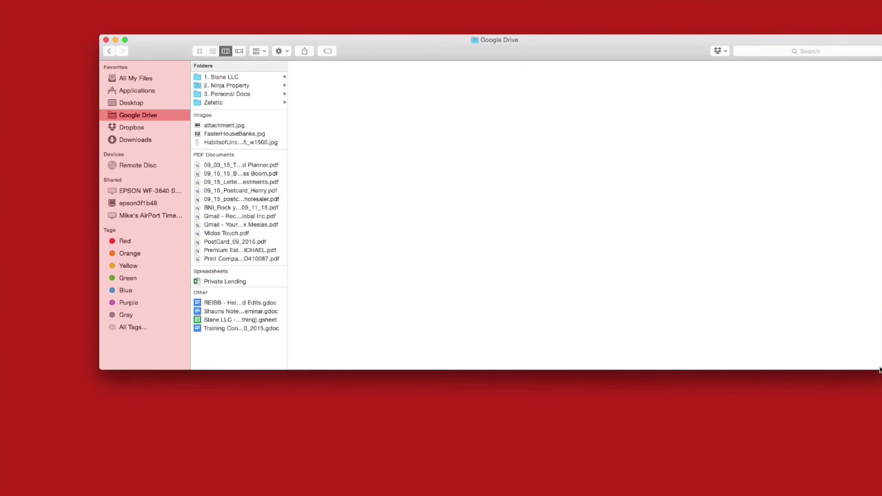
Step: Drill down through 1. Slane LLC, 1. Slane Properties, LLC and 1. Property Holdings_Rentals to view the first rental property's folder
{"action": "left_click", "coordinate": [234, 77]}
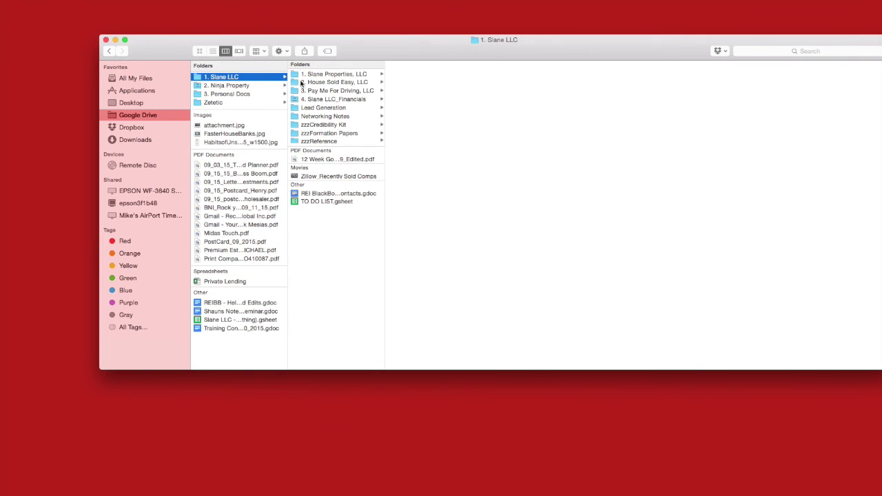
{"action": "left_click", "coordinate": [335, 75]}
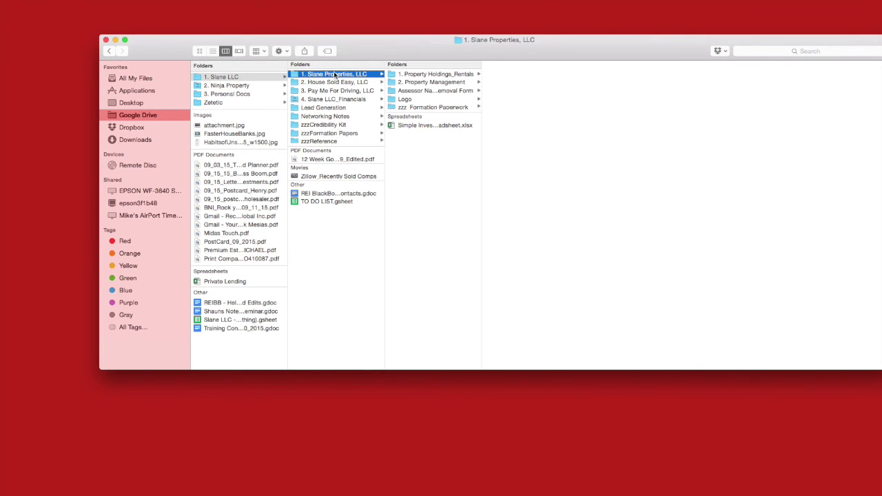
{"action": "left_click", "coordinate": [445, 76]}
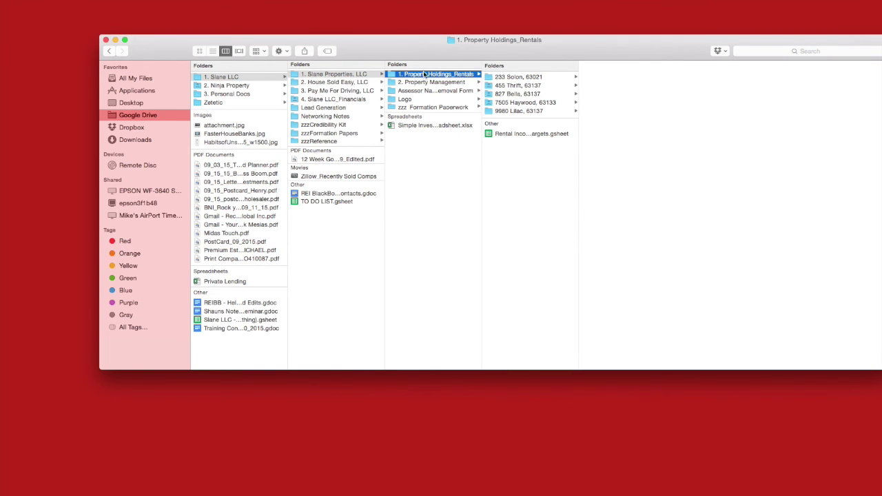
{"action": "left_click", "coordinate": [526, 77]}
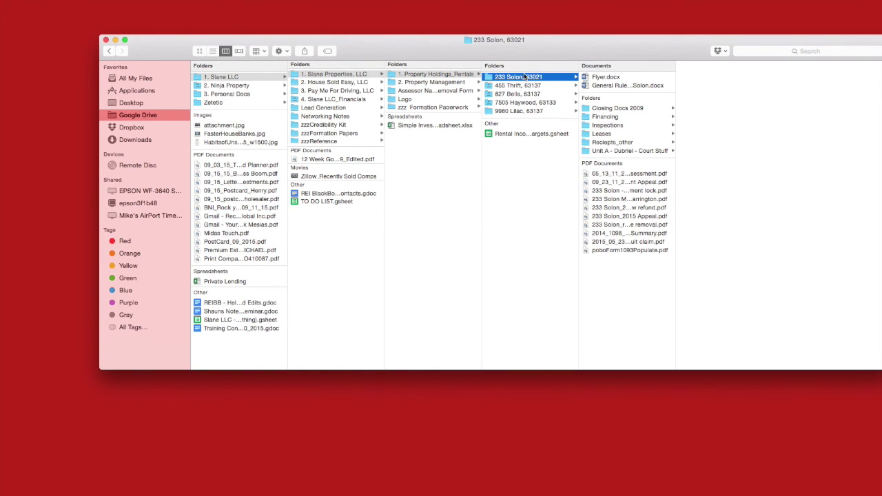